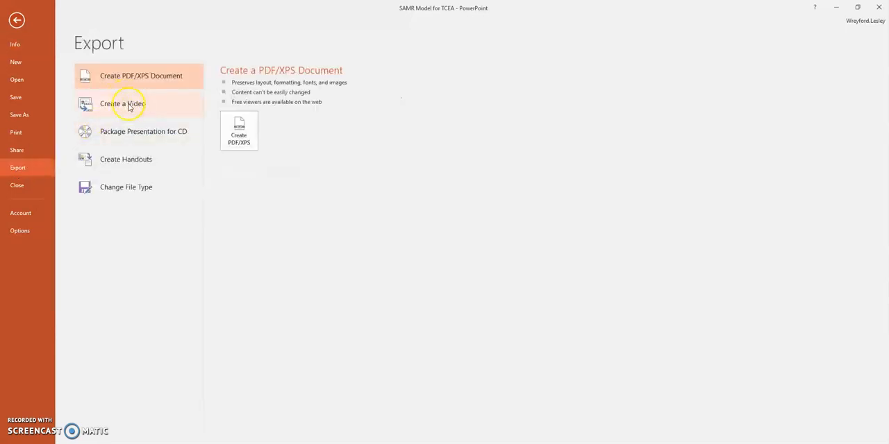
- Export the presentation as an MPEG-4 video without recorded timings and narrations, saved to the Desktop as SAMR Model for TCEA, replacing the existing file
{"action": "left_click", "coordinate": [128, 105]}
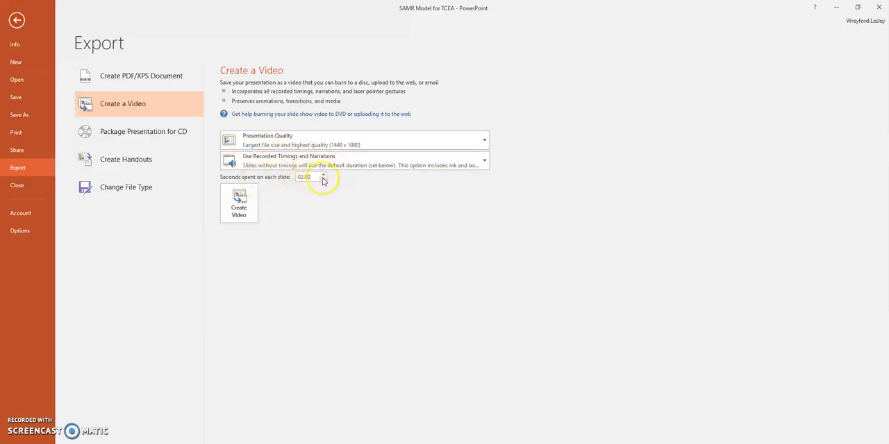
{"action": "left_click", "coordinate": [484, 160]}
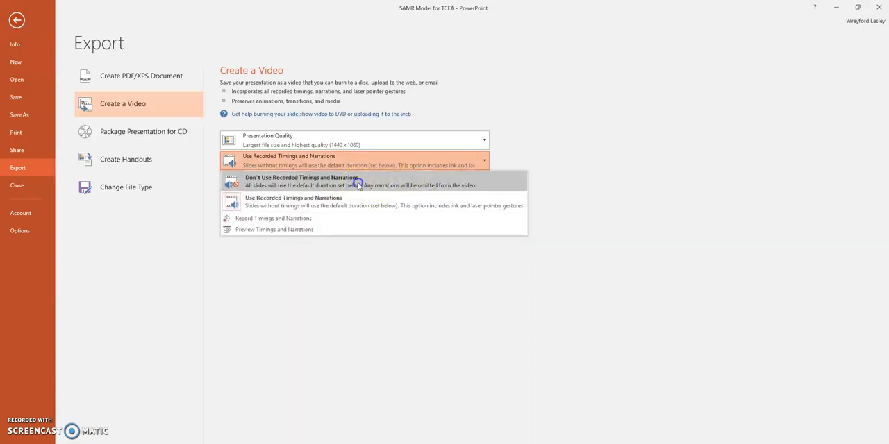
{"action": "left_click", "coordinate": [359, 181]}
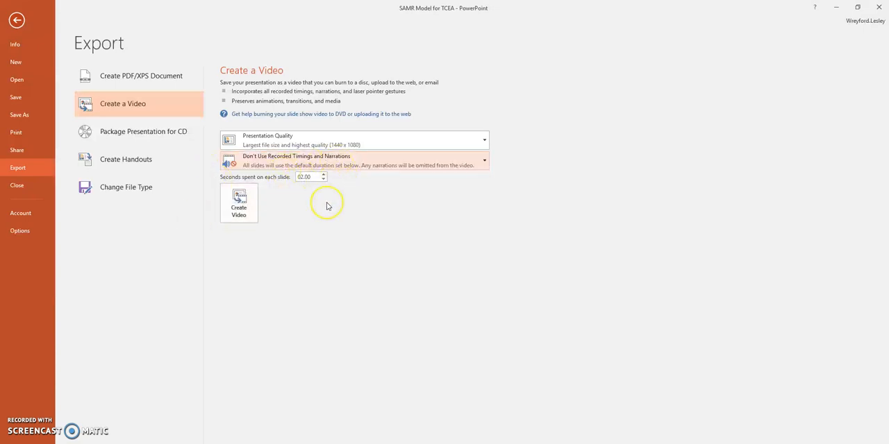
{"action": "left_click", "coordinate": [245, 220]}
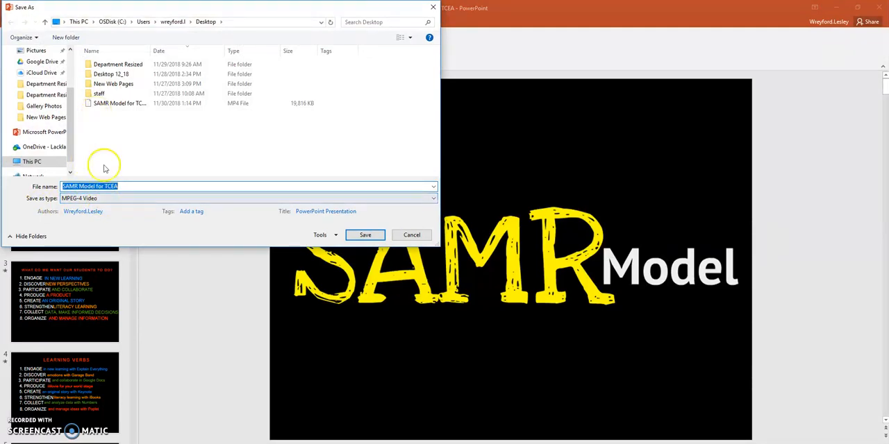
{"action": "left_click", "coordinate": [365, 236]}
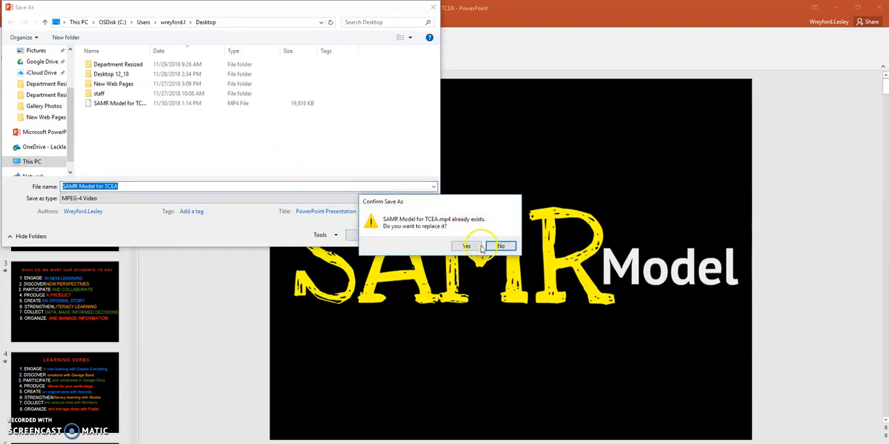
{"action": "left_click", "coordinate": [481, 247]}
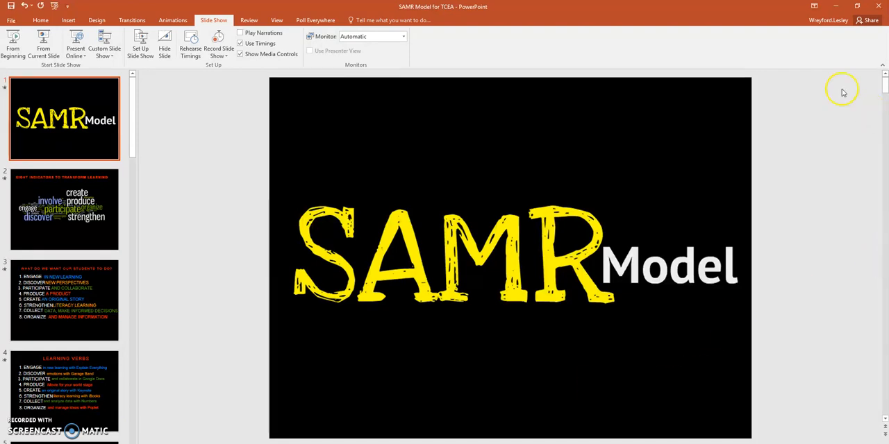
- Check the desktop for the exported SAMR Model for TCEA video, moving the screen-sharing dialog aside, and switch to Chrome
{"action": "left_click", "coordinate": [835, 9]}
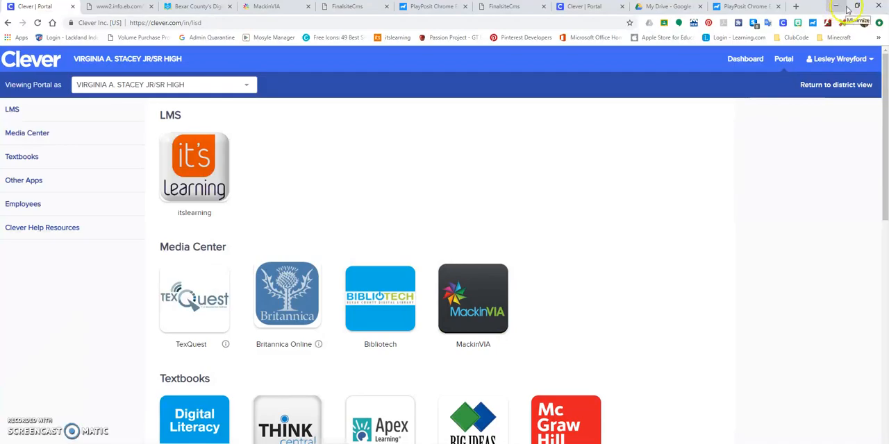
{"action": "left_click", "coordinate": [836, 8]}
{"action": "left_click", "coordinate": [837, 9]}
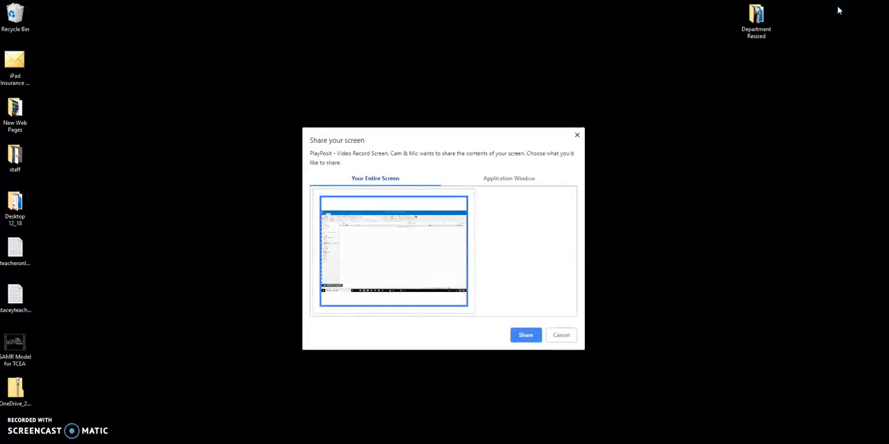
{"action": "left_click_drag", "start_coordinate": [480, 143], "coordinate": [615, 90]}
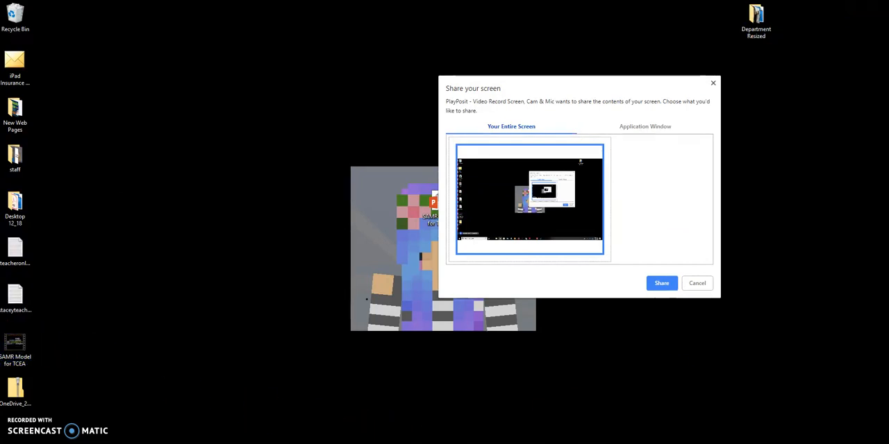
{"action": "mouse_move", "coordinate": [419, 443]}
{"action": "left_click", "coordinate": [344, 440]}
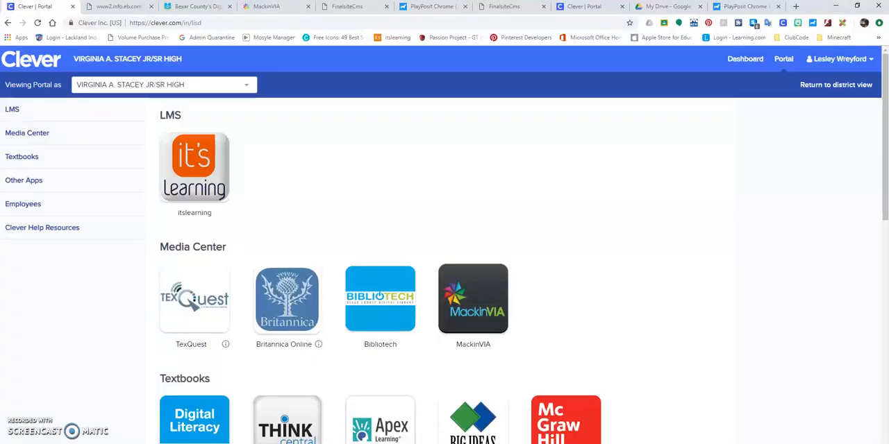
- Launch itslearning from the Clever portal and open the plans of the Sandbox course
{"action": "left_click", "coordinate": [177, 179]}
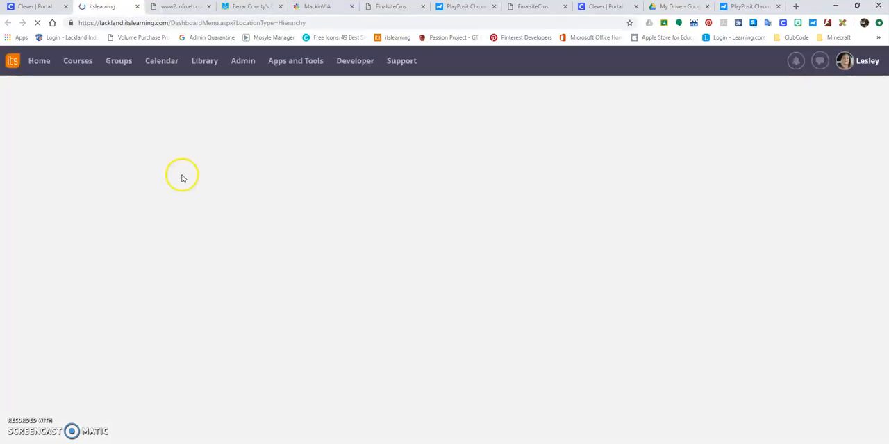
{"action": "left_click", "coordinate": [77, 70]}
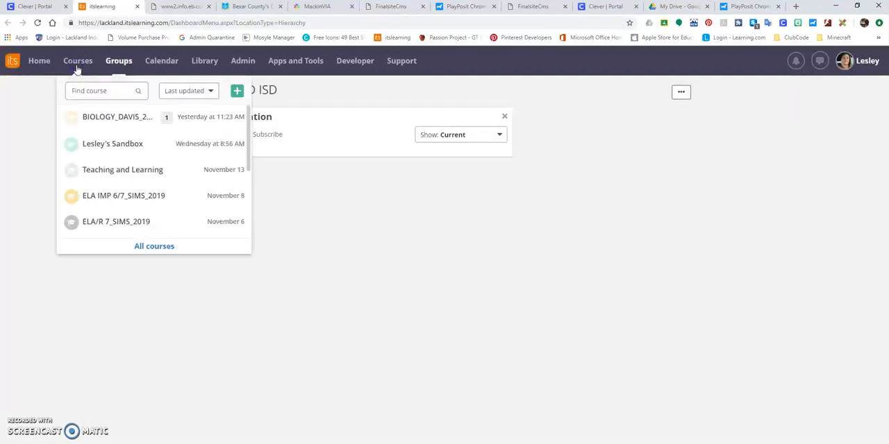
{"action": "left_click", "coordinate": [115, 145]}
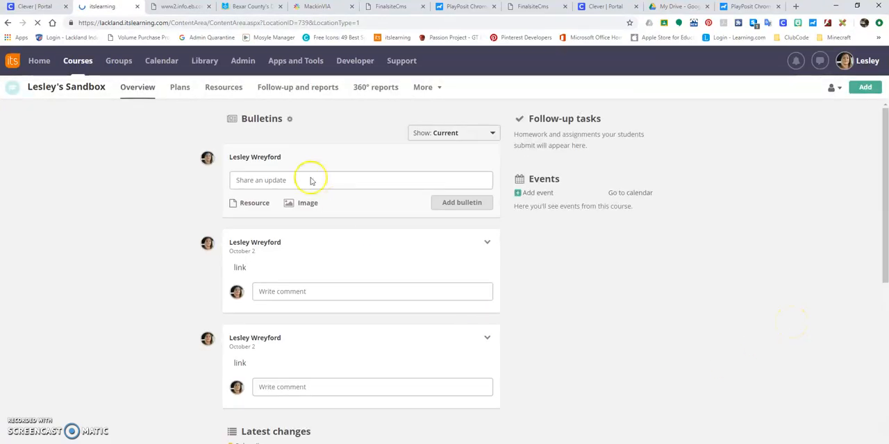
{"action": "left_click", "coordinate": [178, 89]}
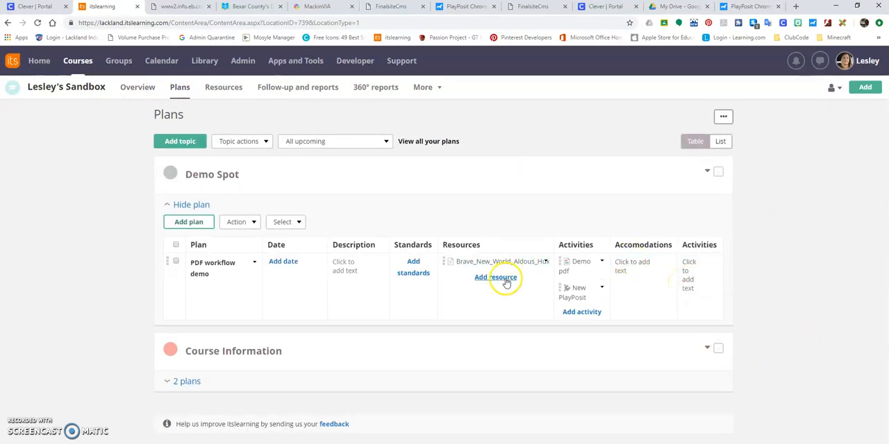
- Add a PlayPosit activity to the PDF workflow demo plan and title it SAMR
{"action": "left_click", "coordinate": [582, 312]}
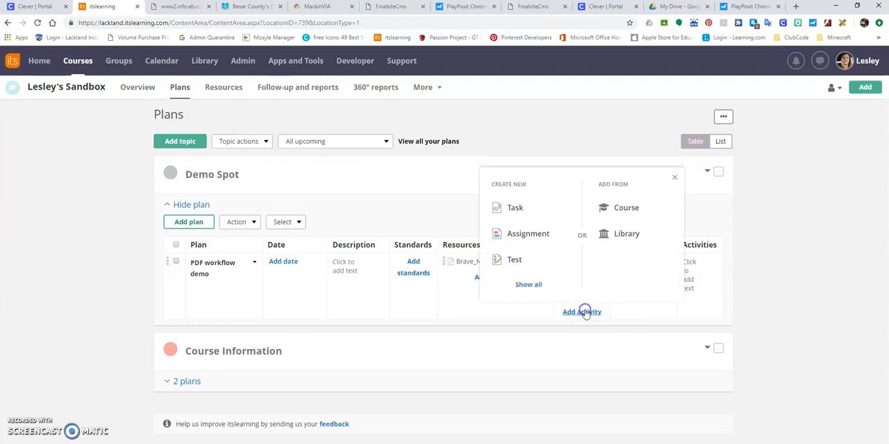
{"action": "left_click", "coordinate": [528, 286]}
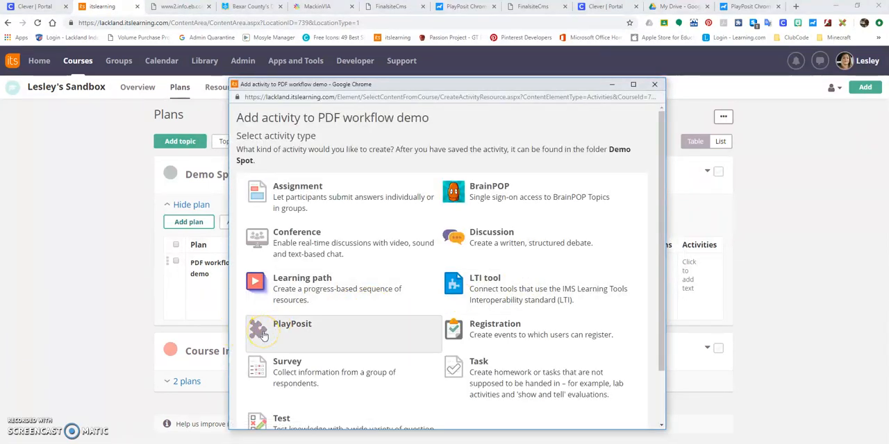
{"action": "left_click", "coordinate": [298, 329]}
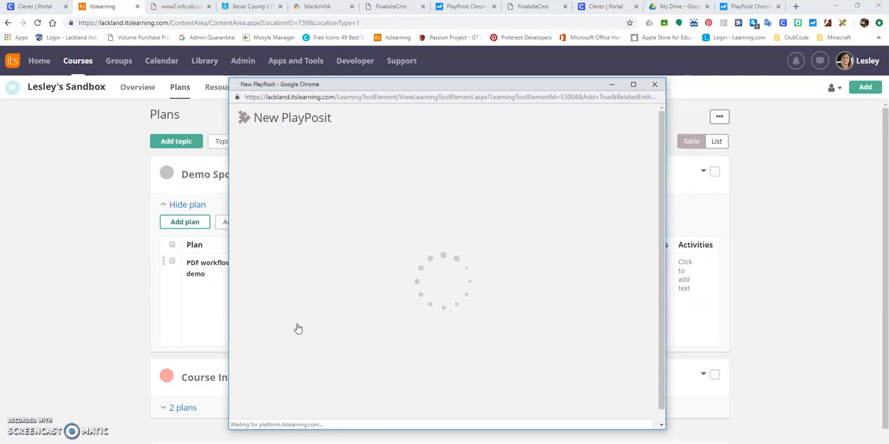
{"action": "mouse_move", "coordinate": [327, 120]}
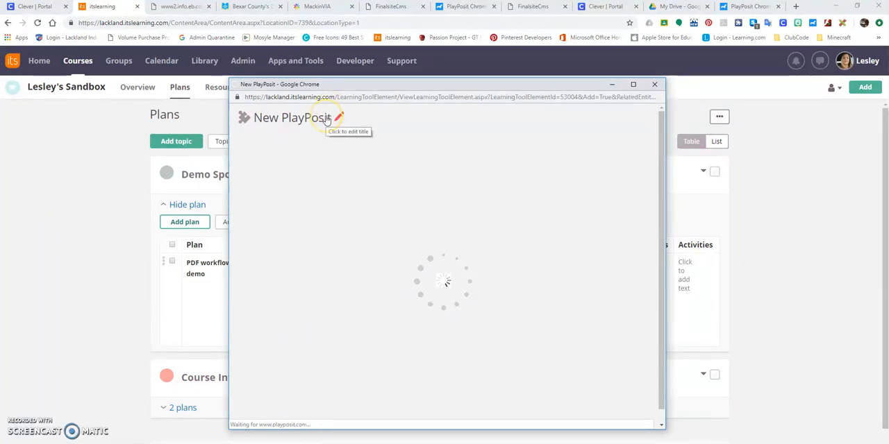
{"action": "left_click", "coordinate": [324, 118]}
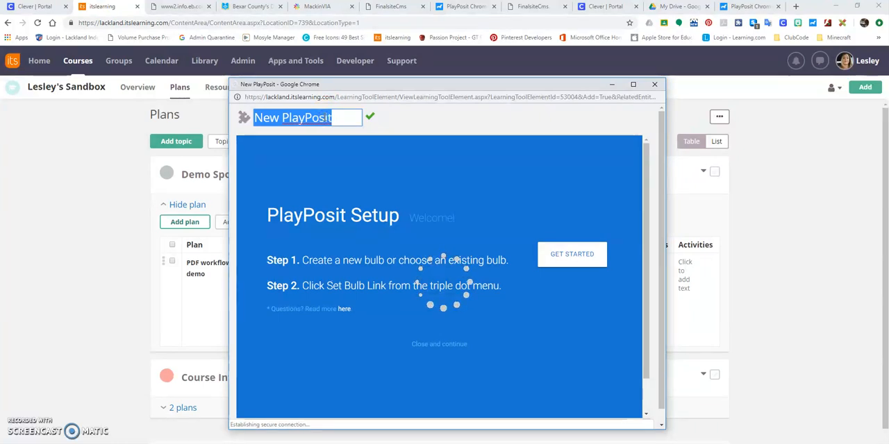
{"action": "type", "text": "SAMR"}
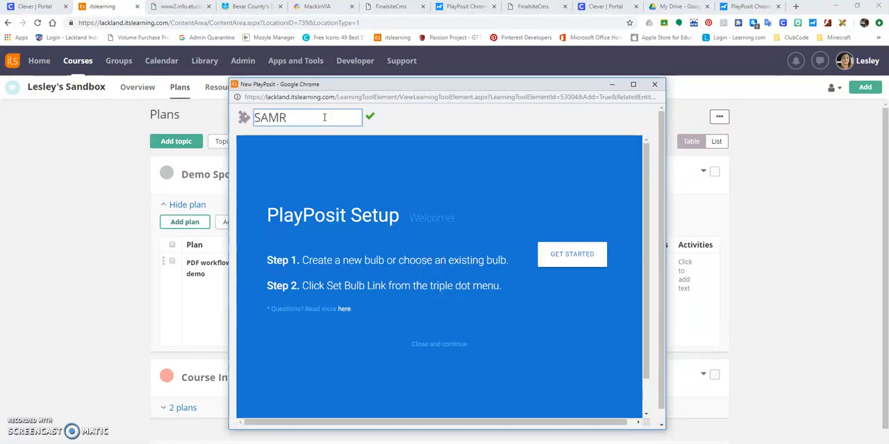
- Get started with the PlayPosit setup and create a new bulb
{"action": "left_click", "coordinate": [569, 254]}
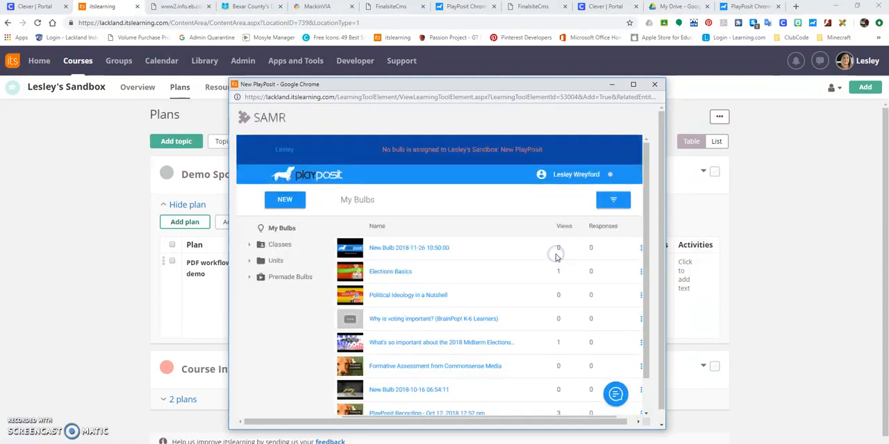
{"action": "left_click", "coordinate": [284, 200]}
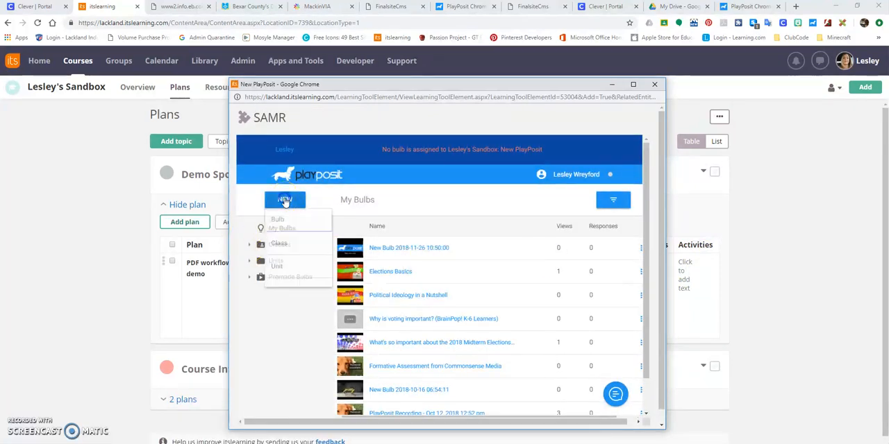
{"action": "left_click", "coordinate": [279, 222]}
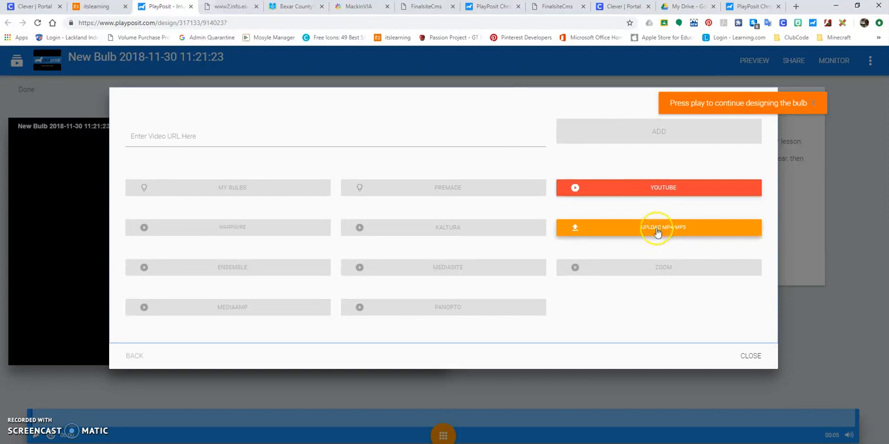
- Upload the SAMR Model for TCEA MP4 from the Desktop, preview it, and add it as the bulb's video
{"action": "left_click", "coordinate": [657, 232]}
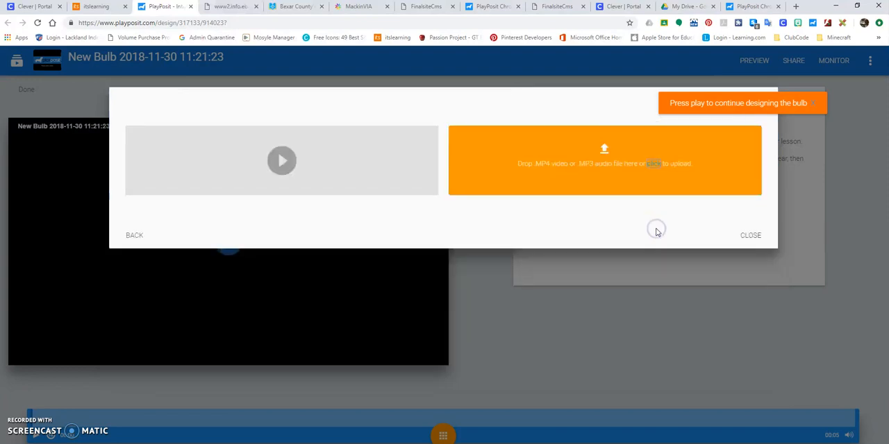
{"action": "left_click", "coordinate": [605, 150]}
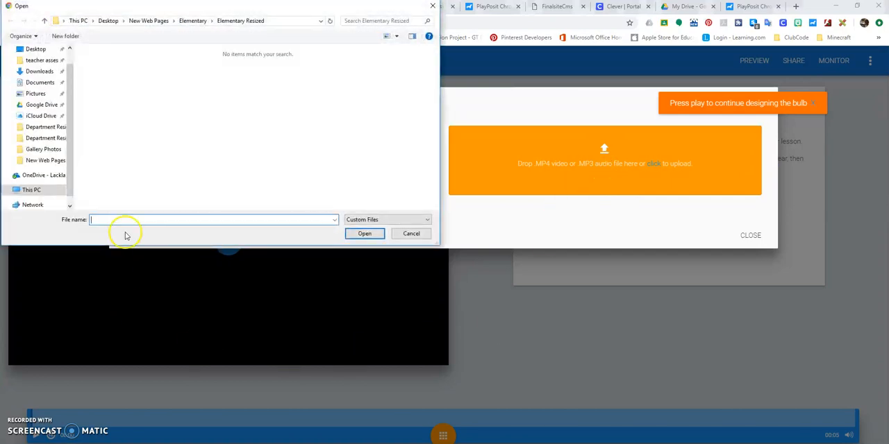
{"action": "left_click", "coordinate": [33, 49]}
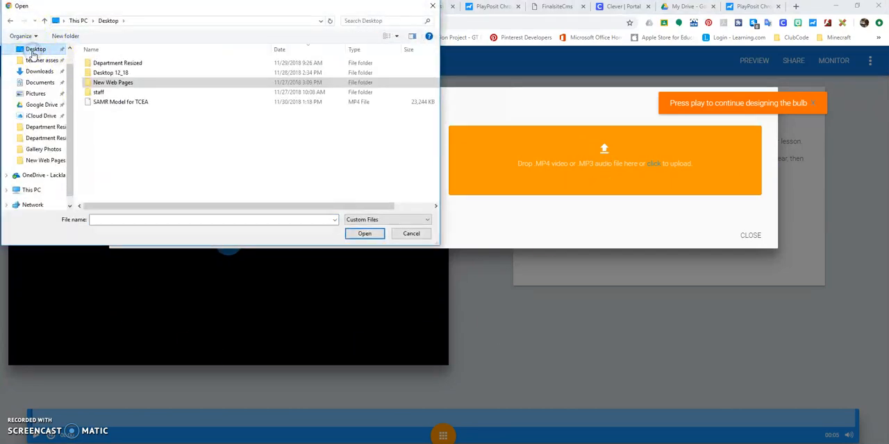
{"action": "left_click", "coordinate": [115, 104]}
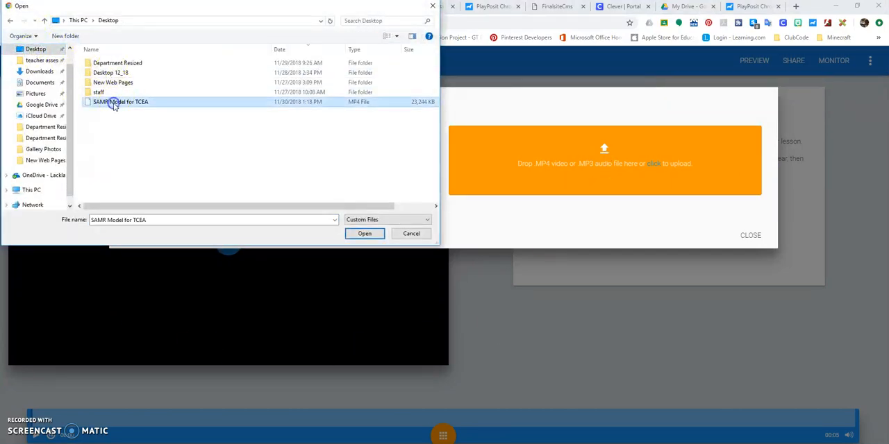
{"action": "left_click", "coordinate": [364, 234]}
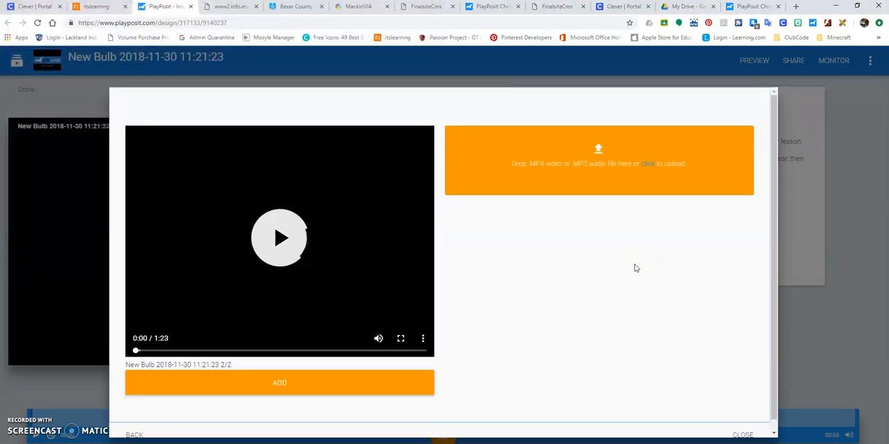
{"action": "left_click", "coordinate": [278, 240]}
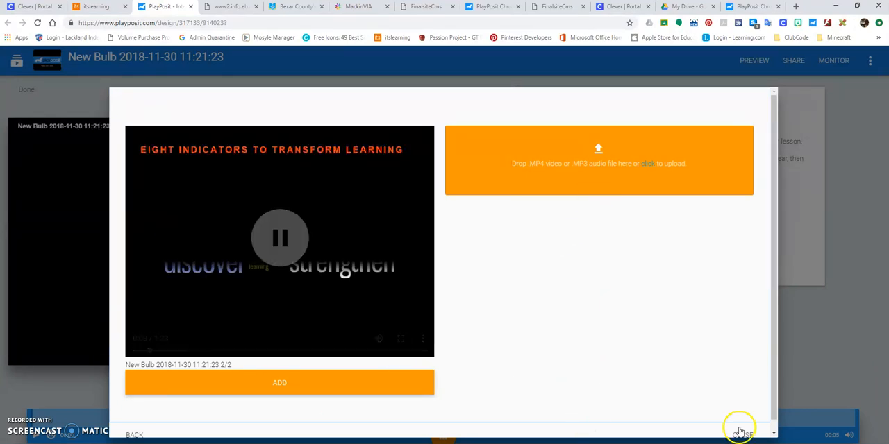
{"action": "left_click", "coordinate": [278, 383]}
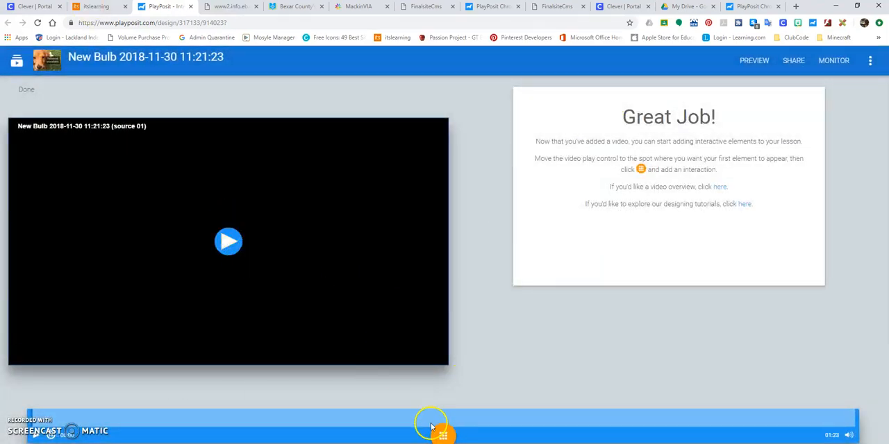
- Play the video to about 00:05 and insert a free response question there reading "what are indicators of learning?"
{"action": "left_click", "coordinate": [229, 242]}
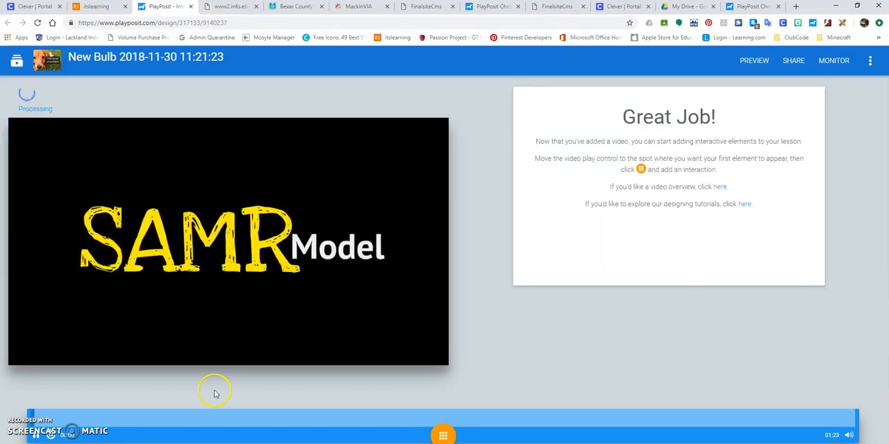
{"action": "left_click", "coordinate": [439, 435]}
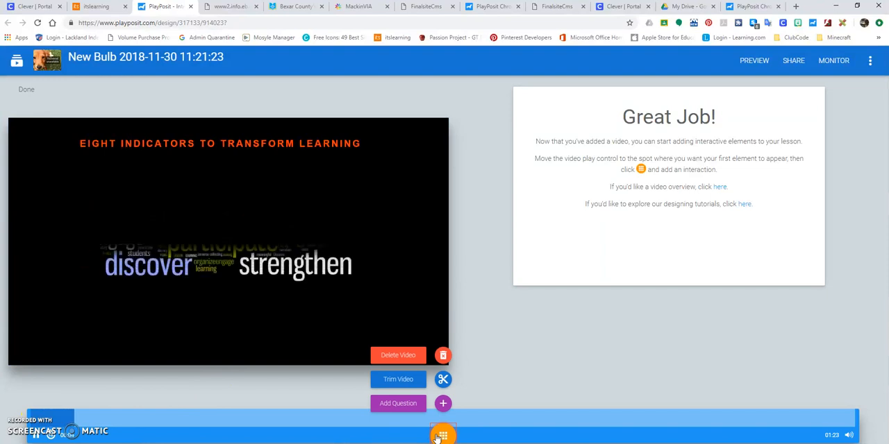
{"action": "left_click", "coordinate": [442, 405]}
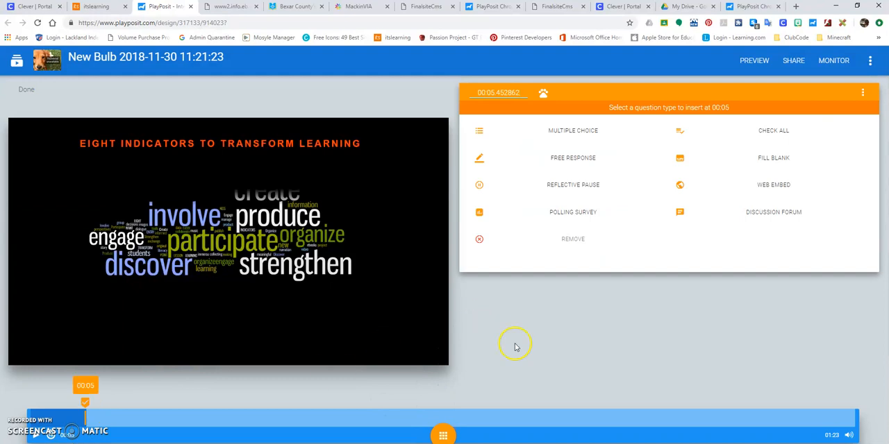
{"action": "left_click", "coordinate": [573, 159]}
{"action": "left_click", "coordinate": [537, 128]}
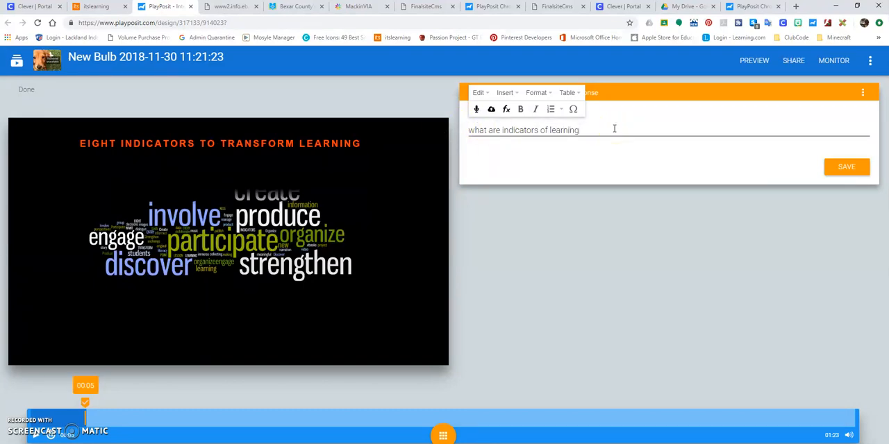
{"action": "left_click", "coordinate": [838, 167]}
- Review the saved free response question at 00:05 on the timeline and resume playing the video
{"action": "left_click", "coordinate": [84, 395]}
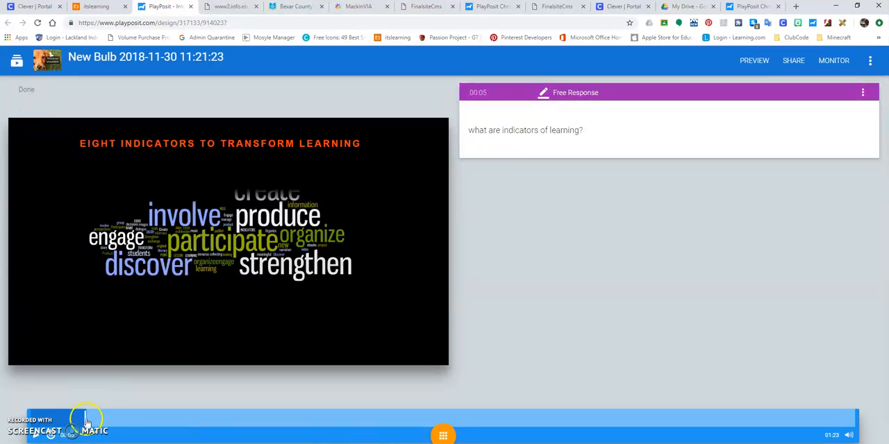
{"action": "mouse_move", "coordinate": [574, 116]}
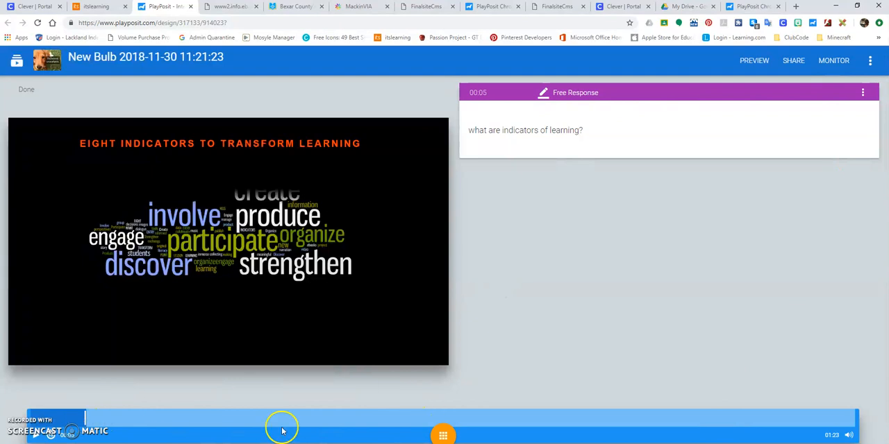
{"action": "left_click", "coordinate": [39, 434]}
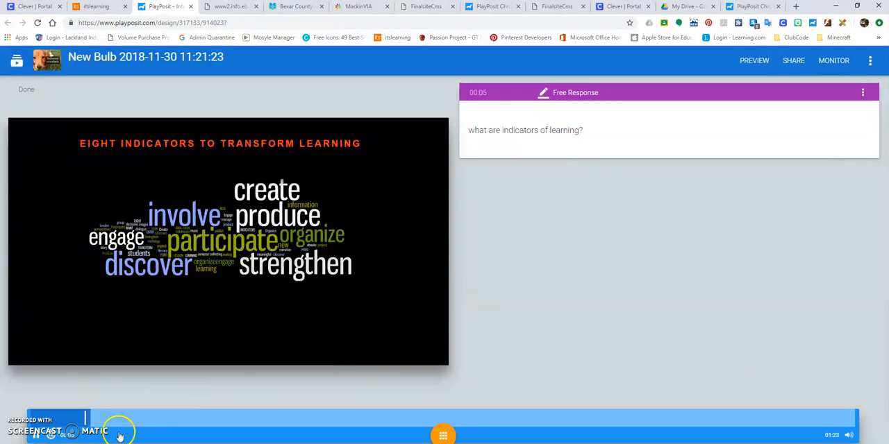